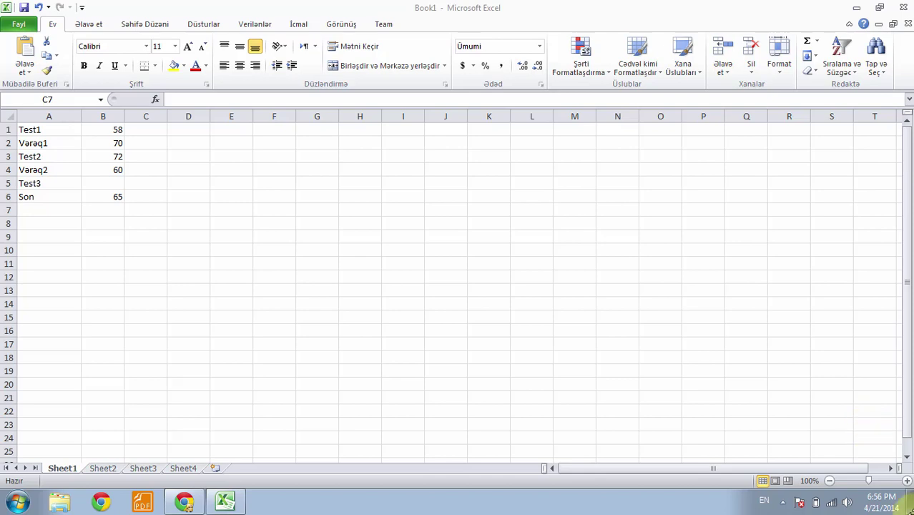
- Switch to the Data (Verilənlər) ribbon tab for the Sheet1 score table
click(258, 24)
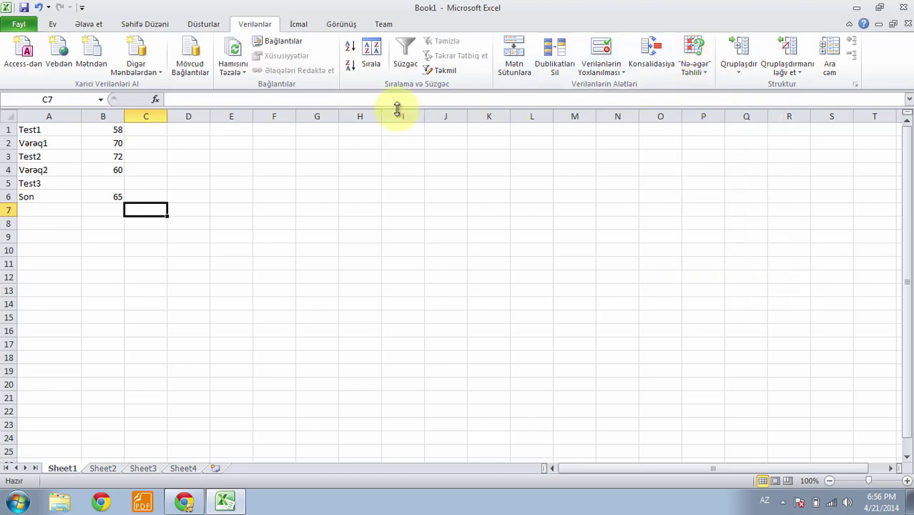
- Check scores 58, 70, 72 and B6's AVERAGE formula, then open What-If Analysis with B5 selected
click(63, 130)
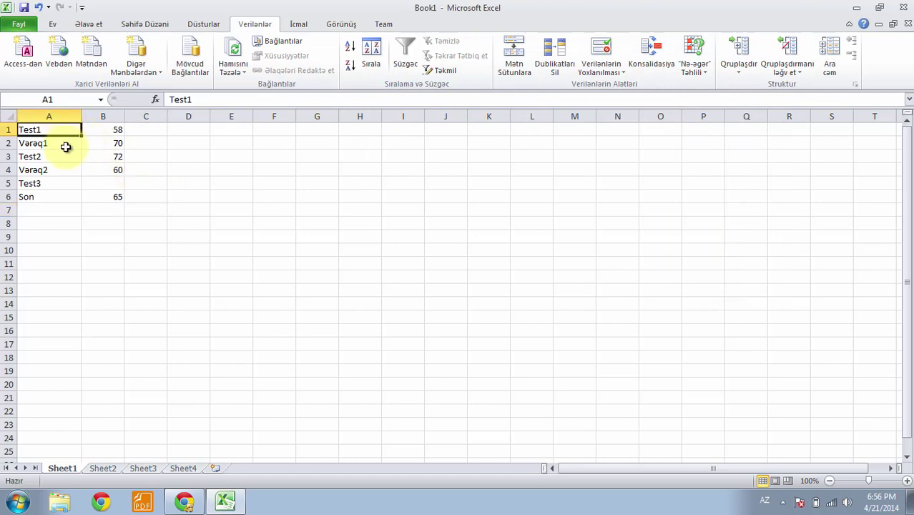
click(65, 146)
click(106, 130)
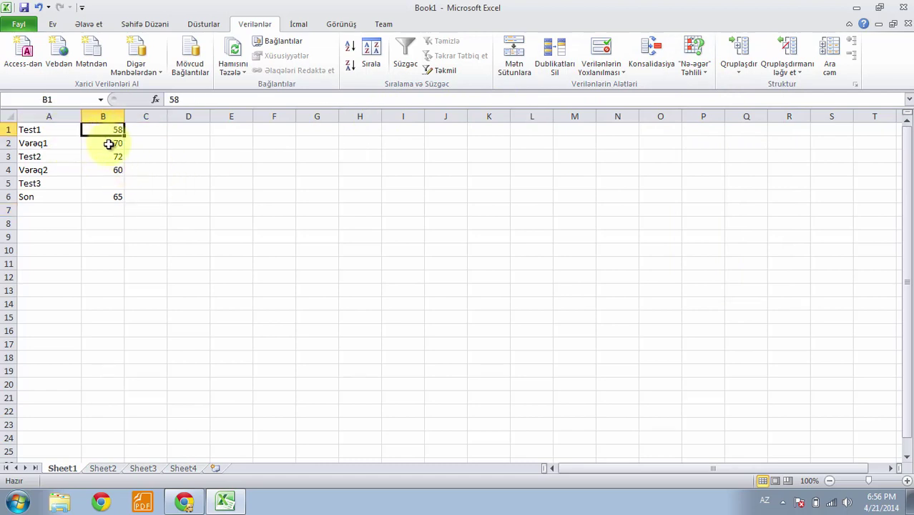
click(108, 144)
click(108, 157)
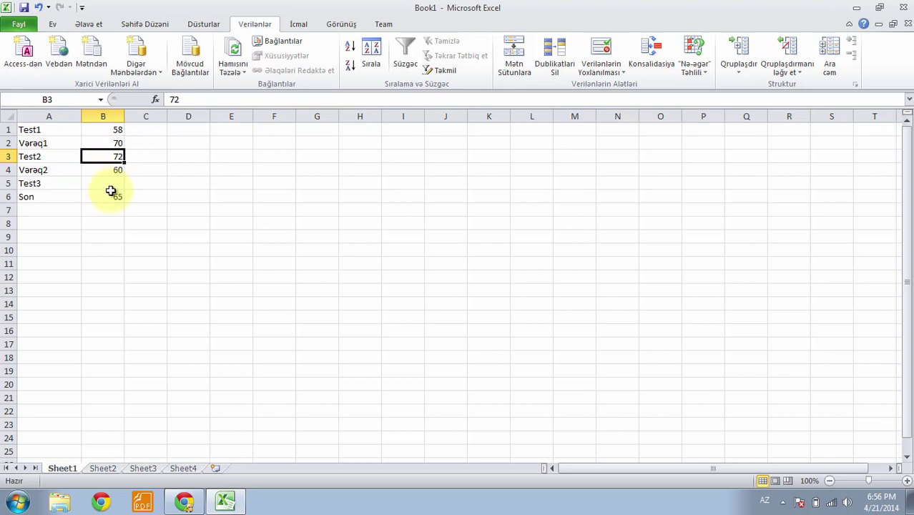
click(110, 200)
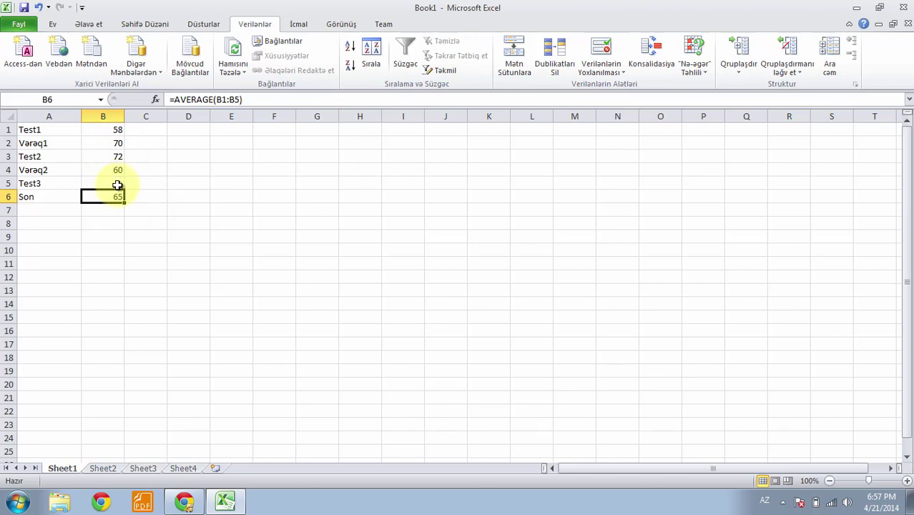
click(117, 184)
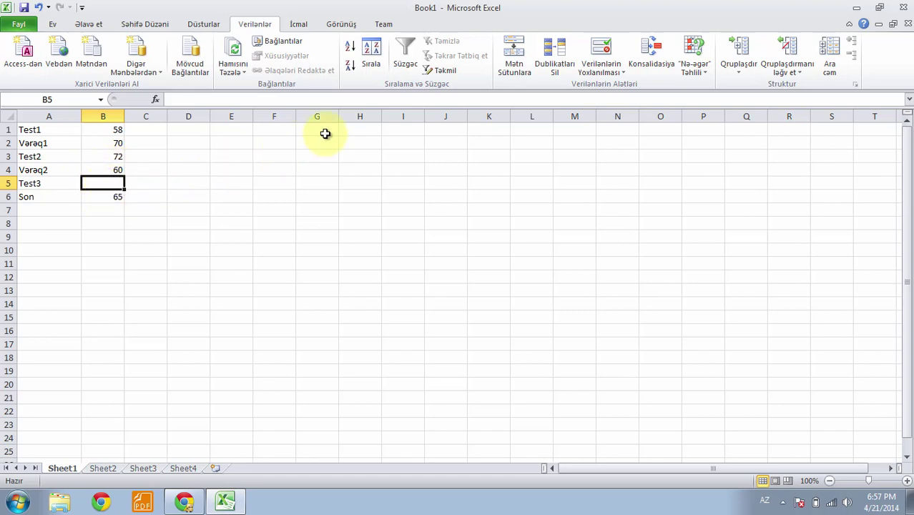
click(707, 66)
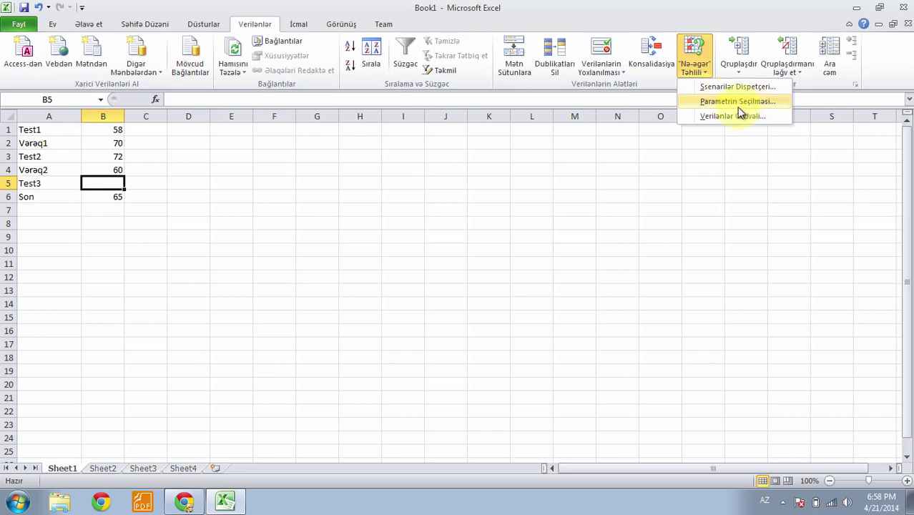
- Run Goal Seek to set B6 to 70 by changing Test3 cell B5
click(741, 104)
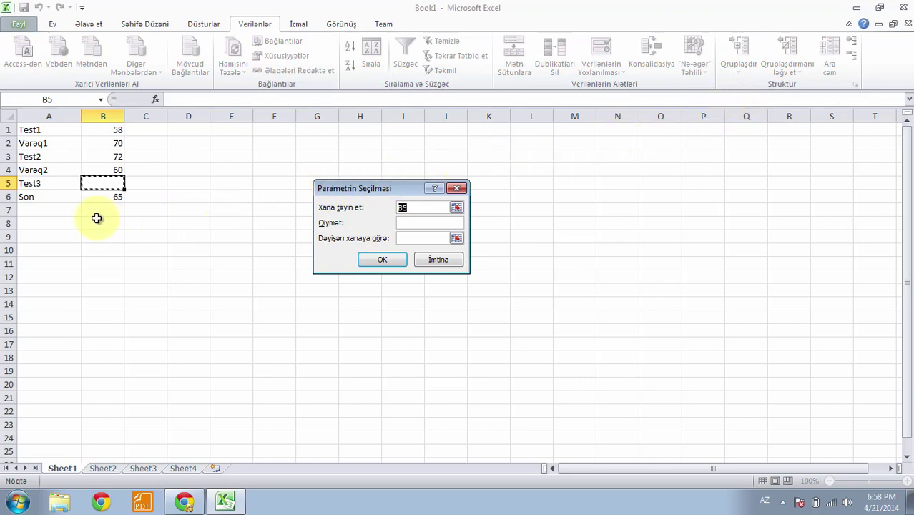
click(111, 200)
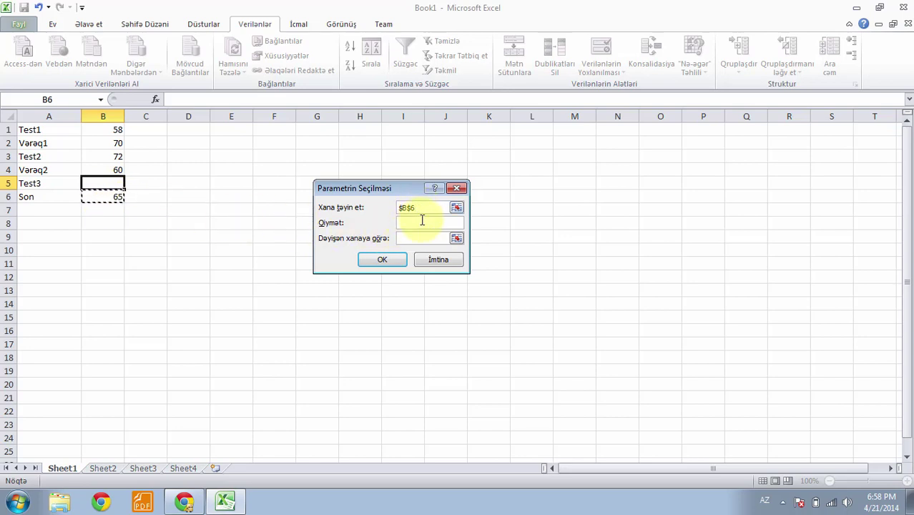
click(422, 223)
text(0)
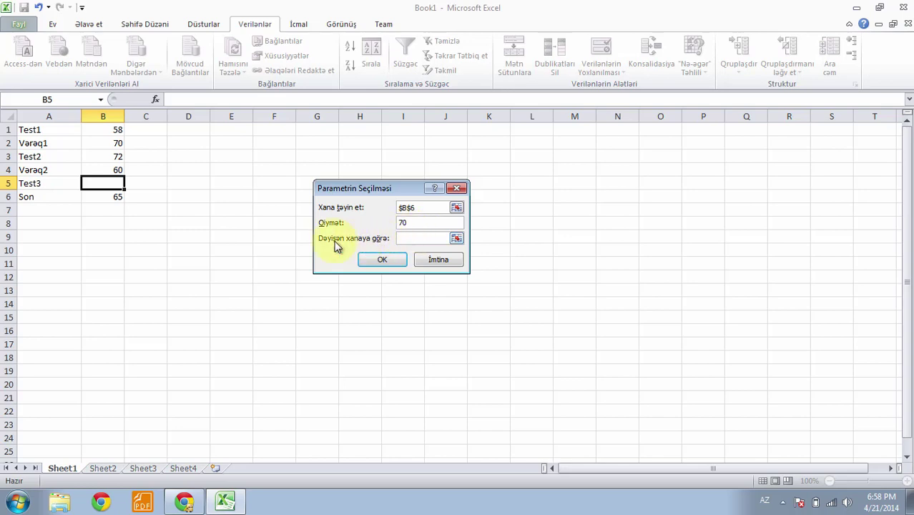
click(406, 239)
click(107, 184)
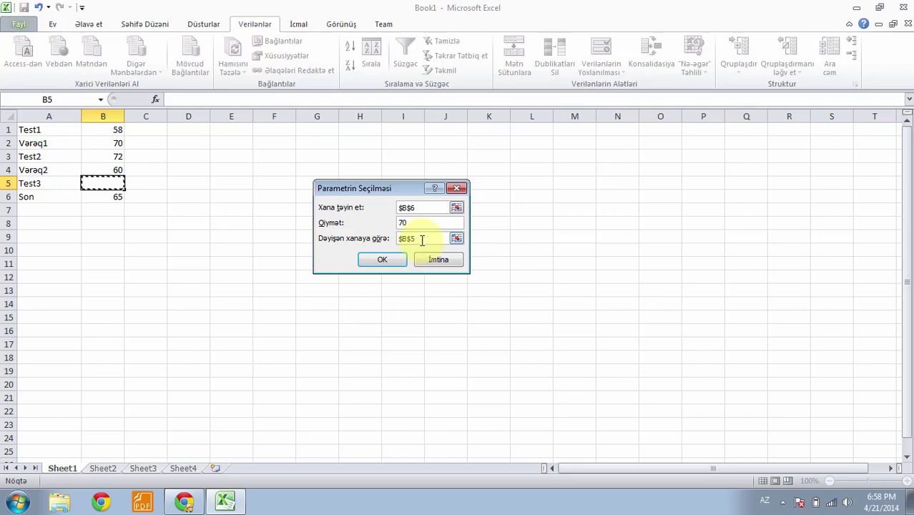
click(386, 260)
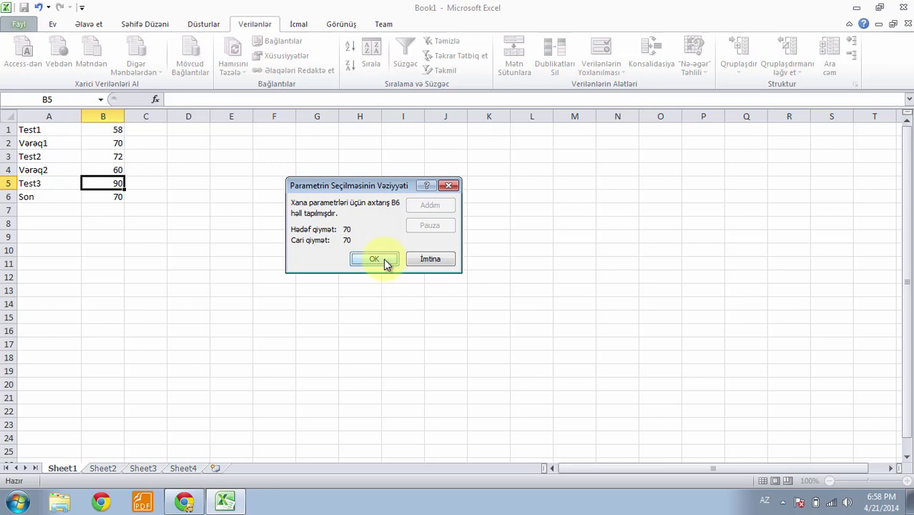
- Accept the Goal Seek status, keeping 90 in B5 and a 70 average
click(371, 260)
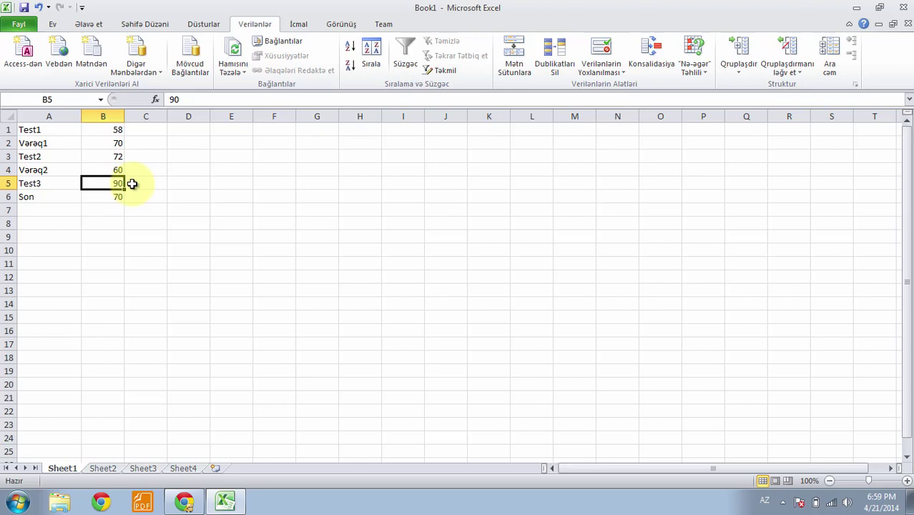
- On Sheet2, insert the PMT function into B4 from the Formulas tab's Financial list
click(104, 471)
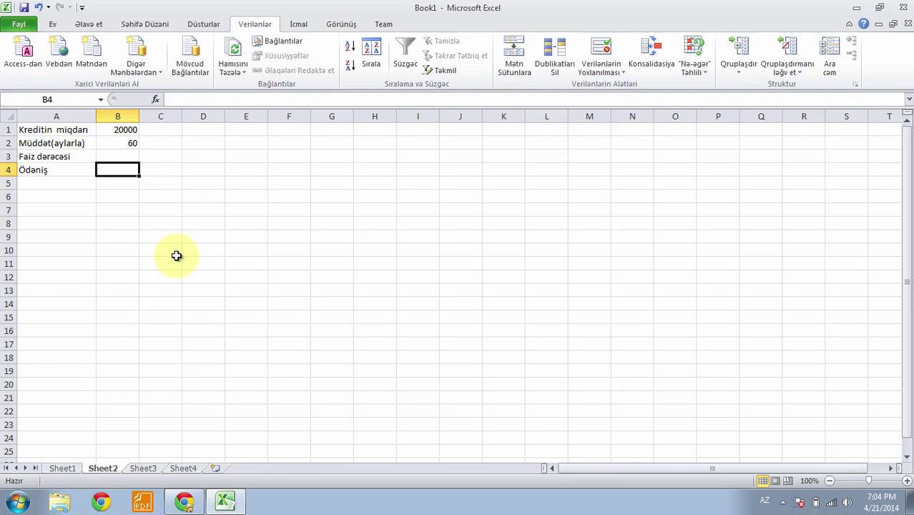
click(204, 26)
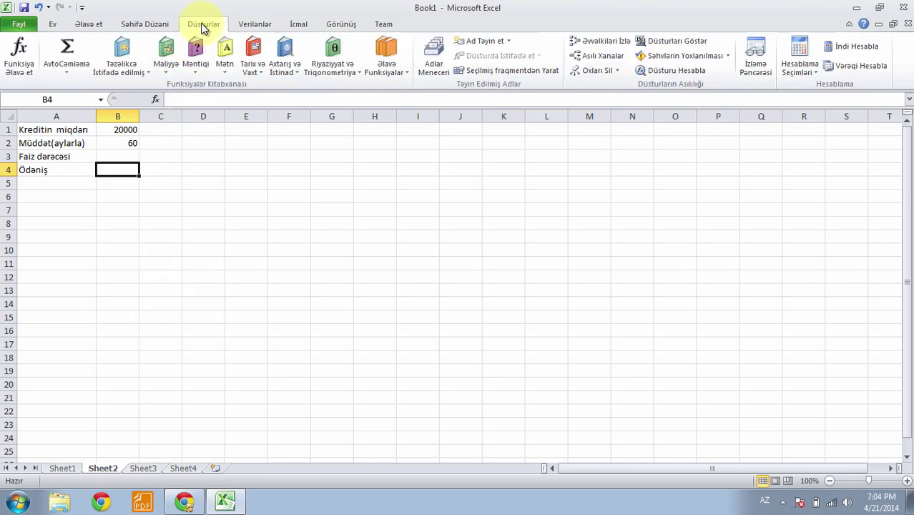
click(165, 57)
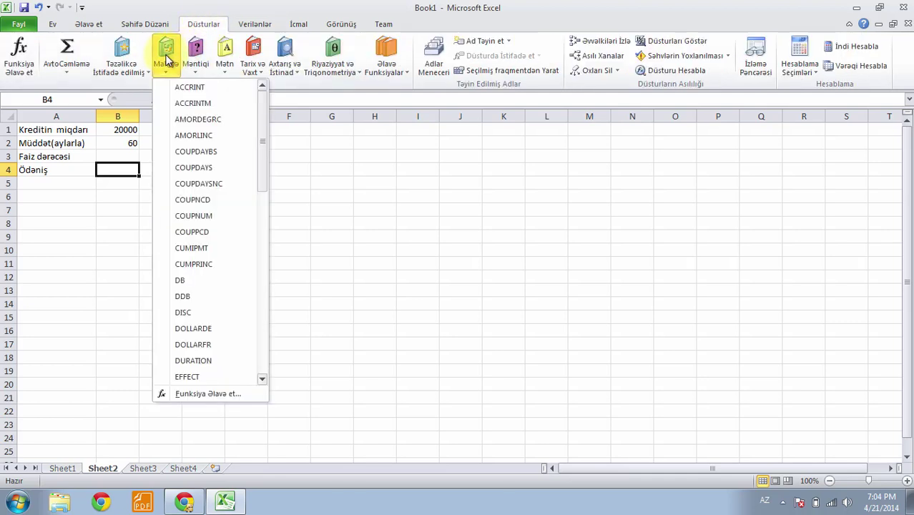
drag(262, 150, 242, 314)
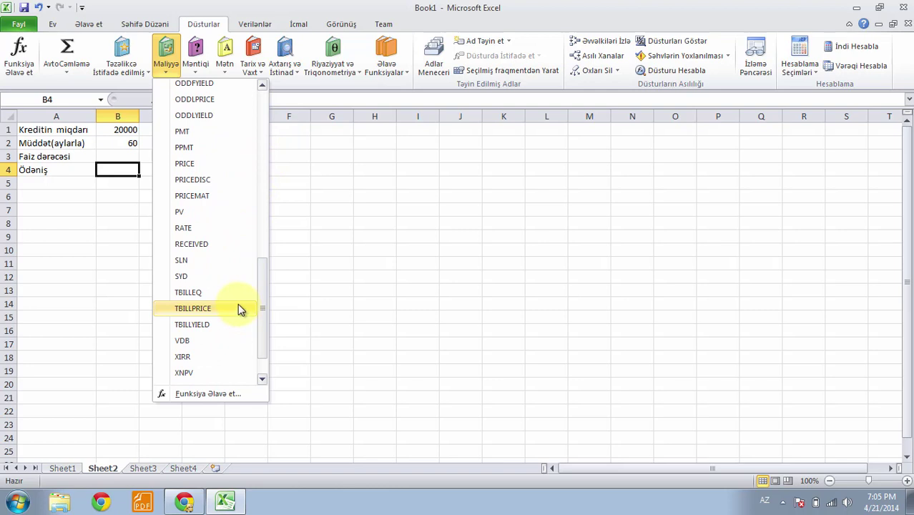
click(190, 133)
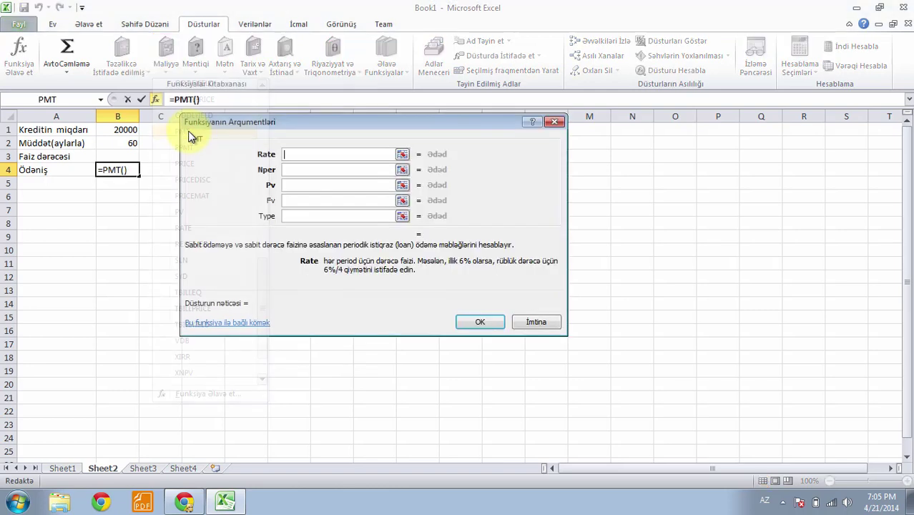
- Set the PMT Rate argument to B3/12
click(297, 170)
click(295, 185)
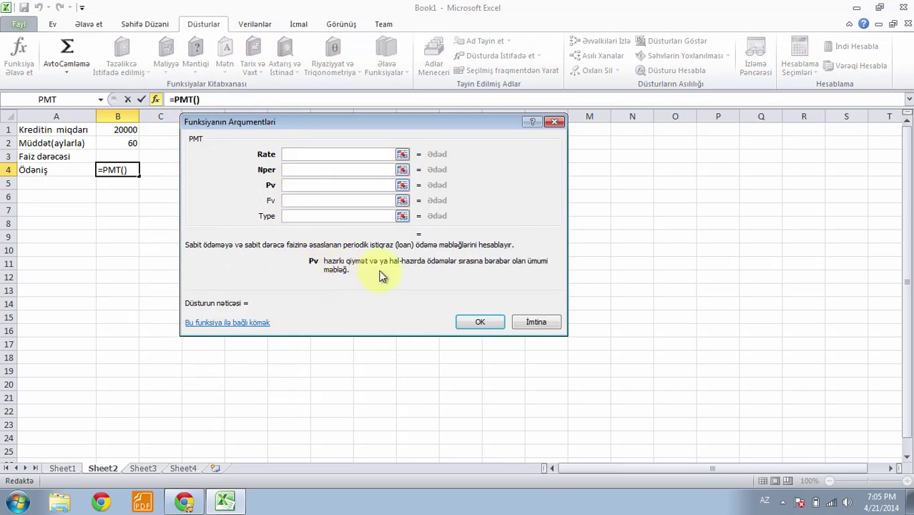
click(322, 156)
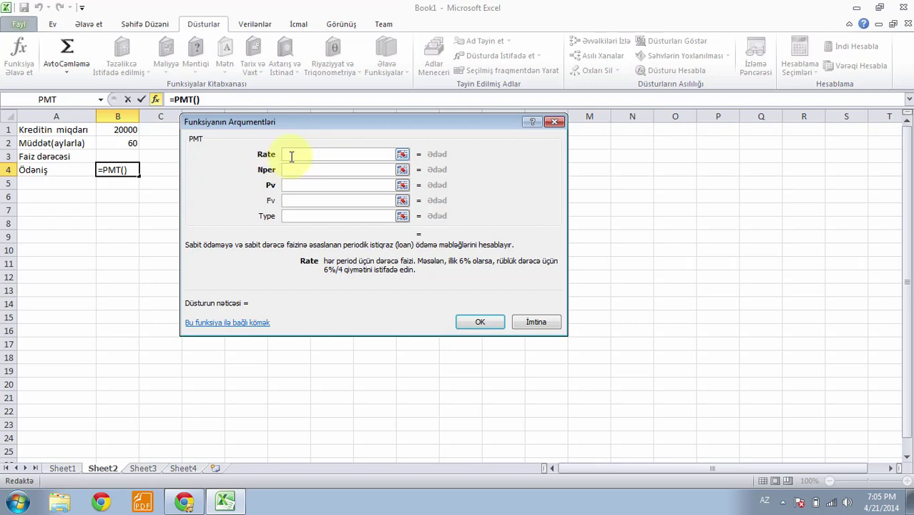
click(123, 156)
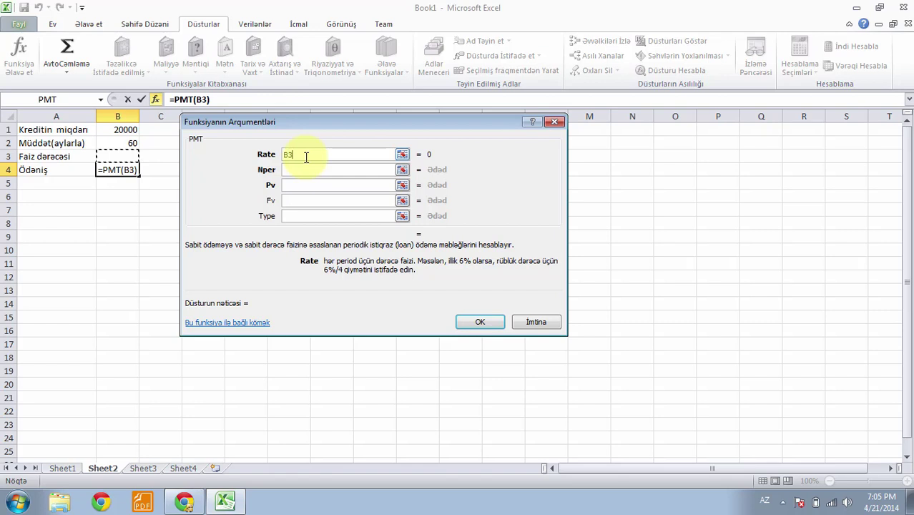
text(/1)
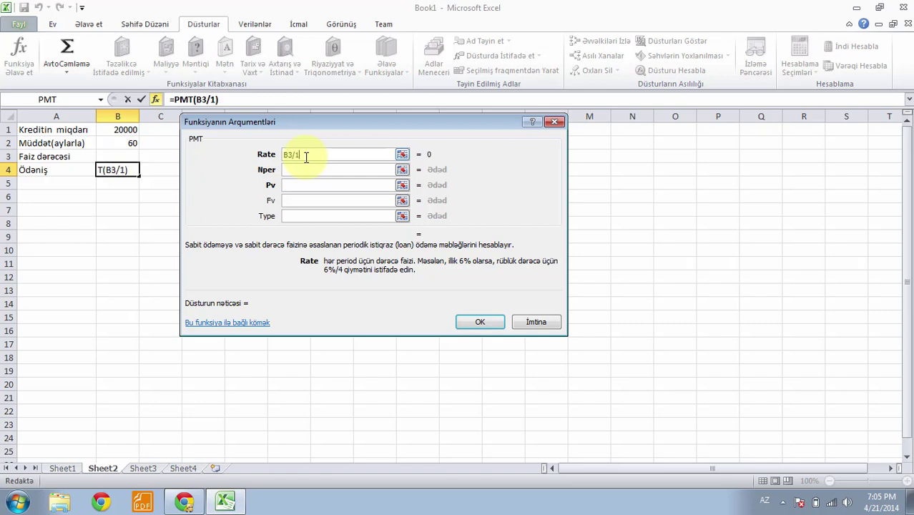
text(2)
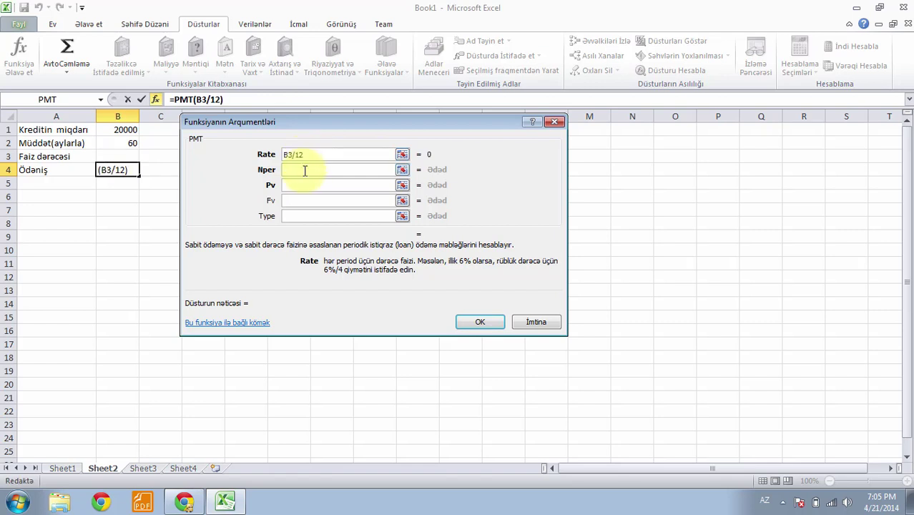
- Use B2 as Nper and loan amount B1 as Pv, previewing ($333.33)
click(306, 170)
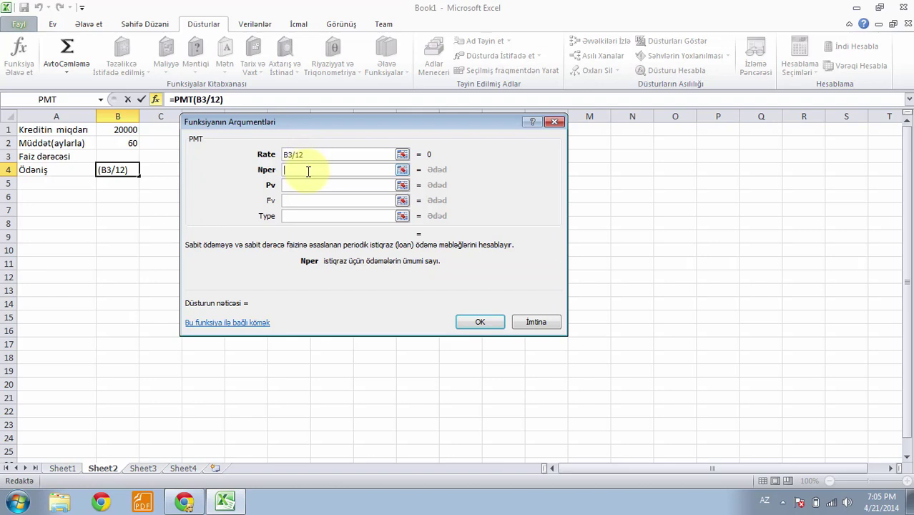
click(126, 143)
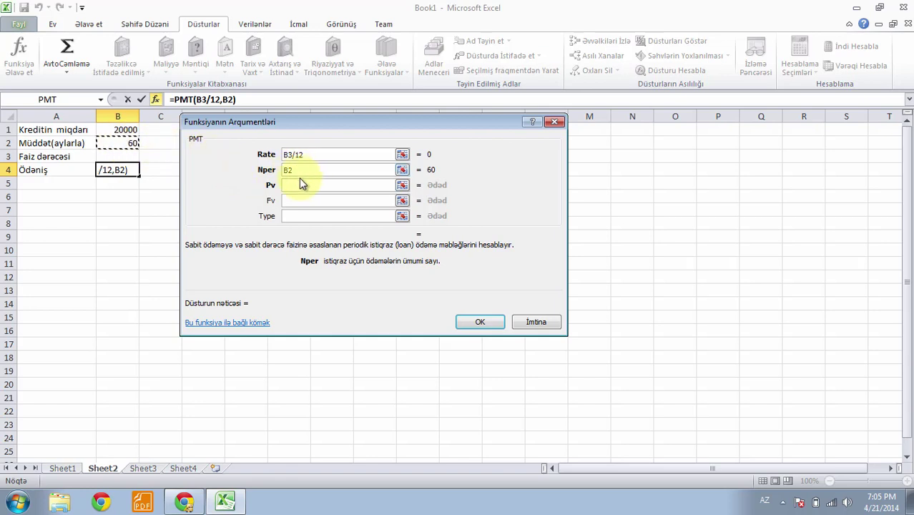
click(295, 185)
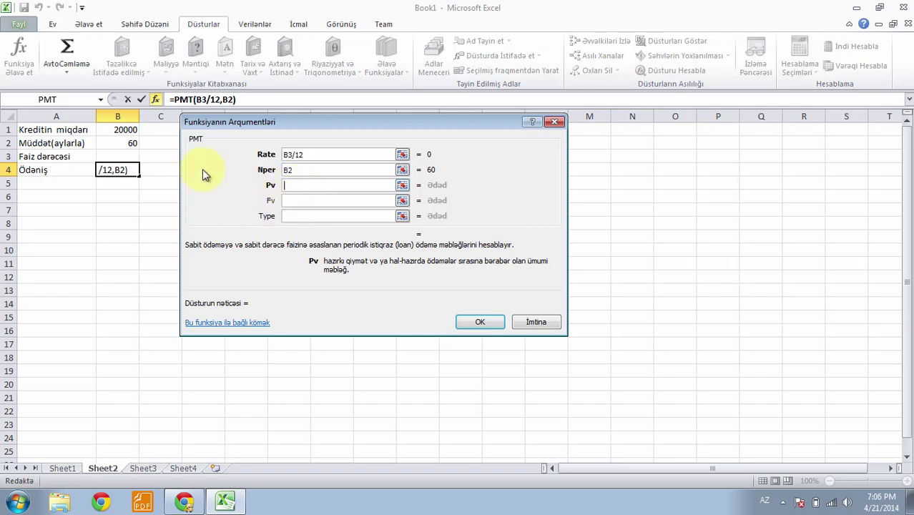
click(125, 134)
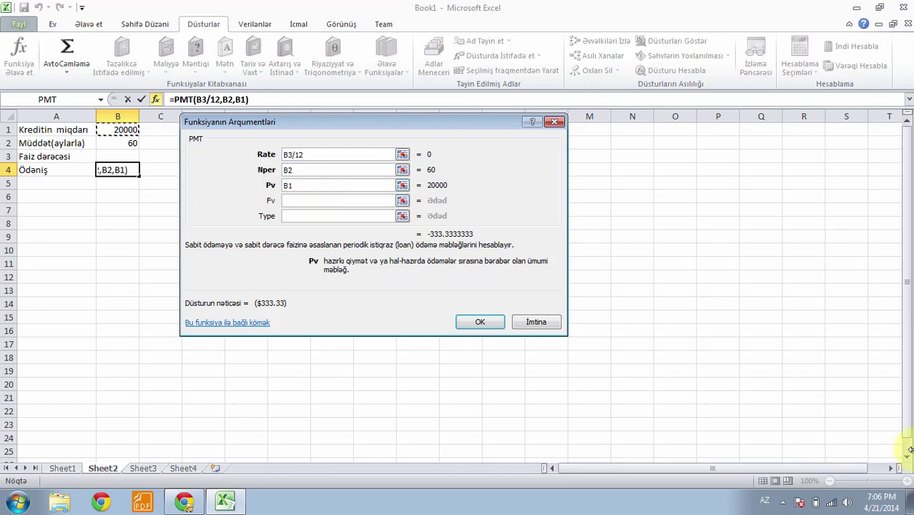
click(311, 201)
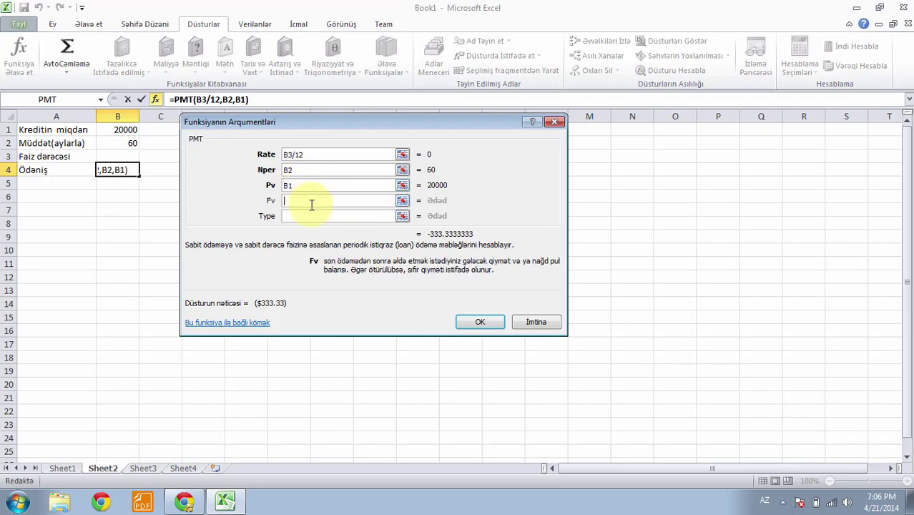
click(312, 219)
click(306, 201)
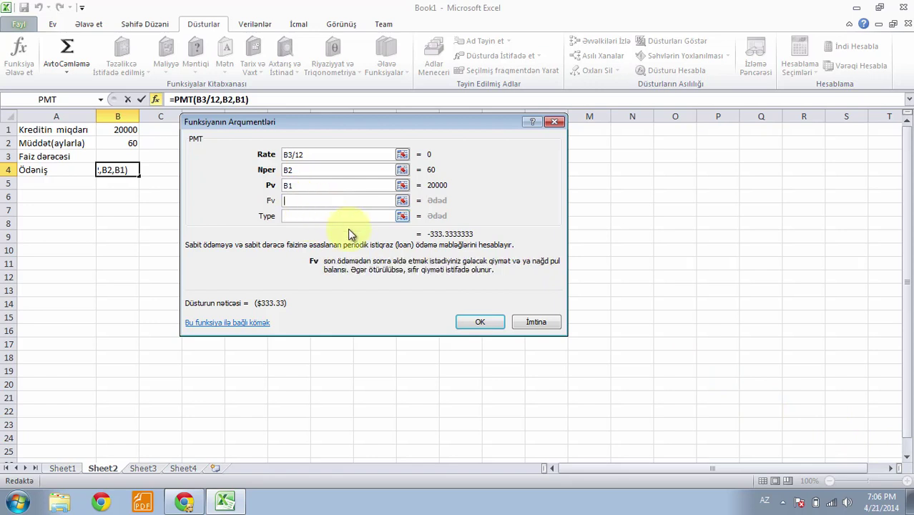
- Confirm the PMT formula so B4 shows ($333.33), then select the empty rate cell B3
click(473, 324)
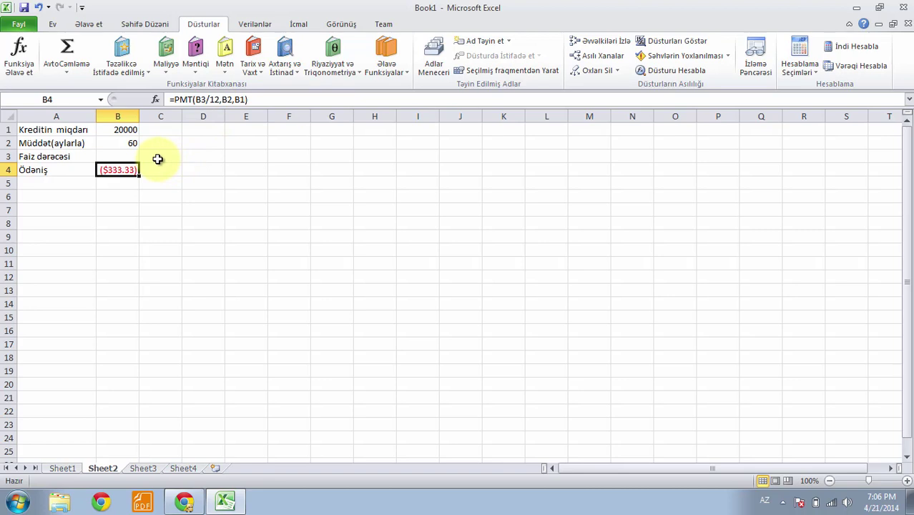
click(118, 158)
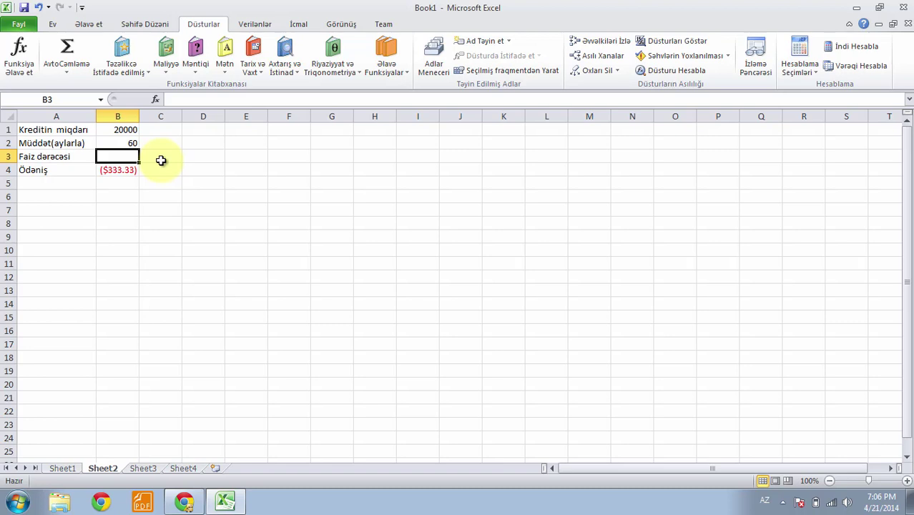
click(249, 27)
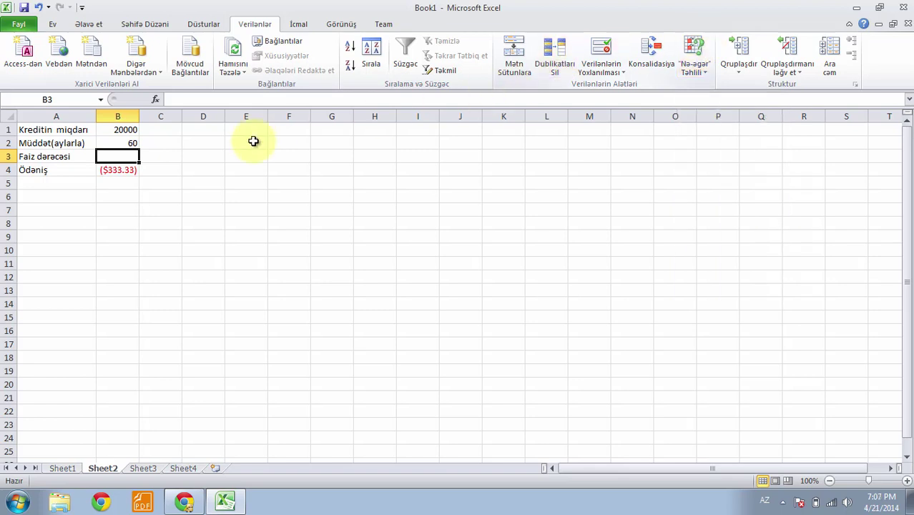
- Recheck B4's payment formula, reselect B3, and open the What-If Analysis list
click(123, 173)
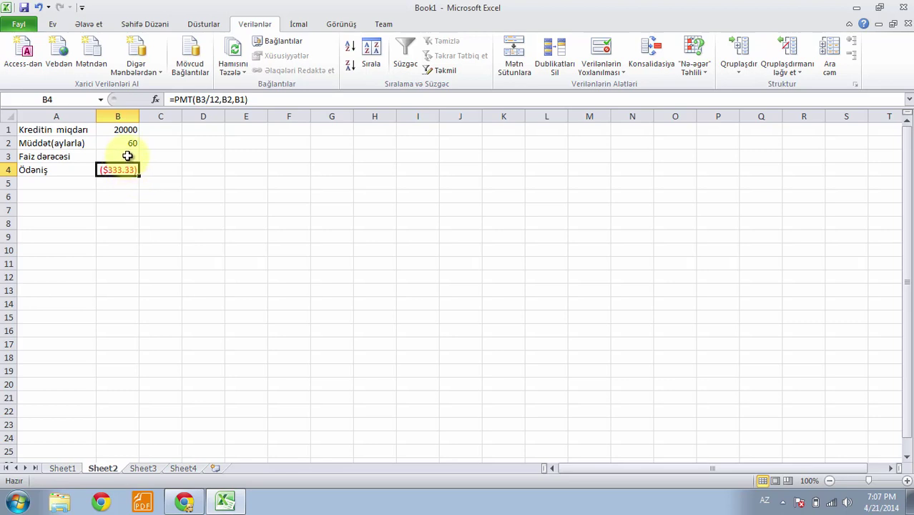
click(117, 156)
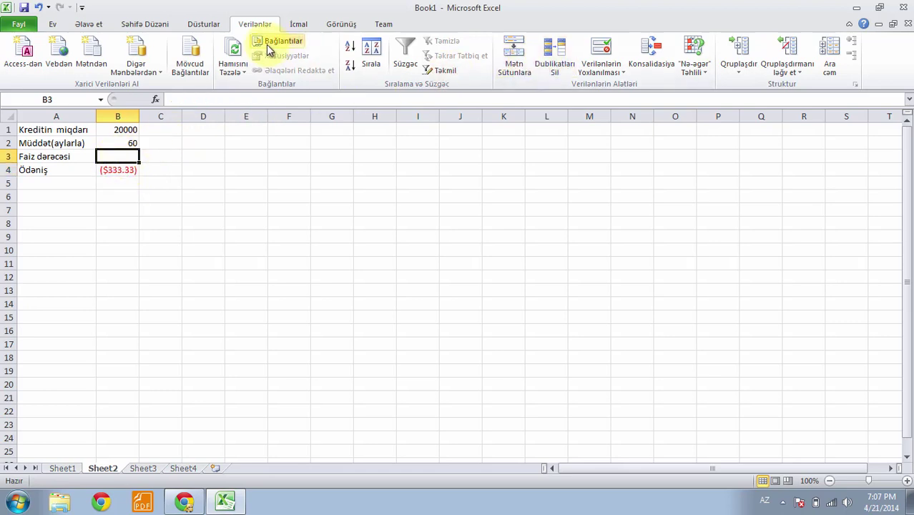
click(697, 56)
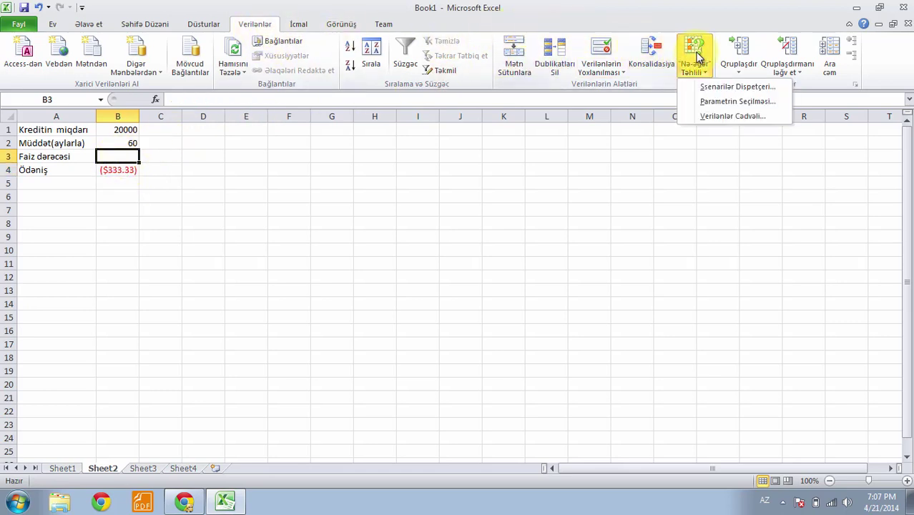
- Run Goal Seek to set payment B4 to -400 by changing interest rate B3
click(712, 101)
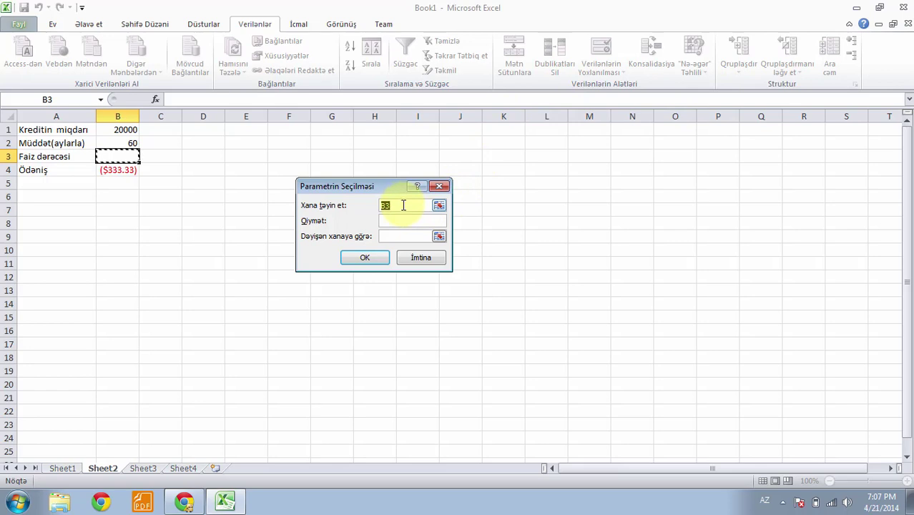
click(117, 171)
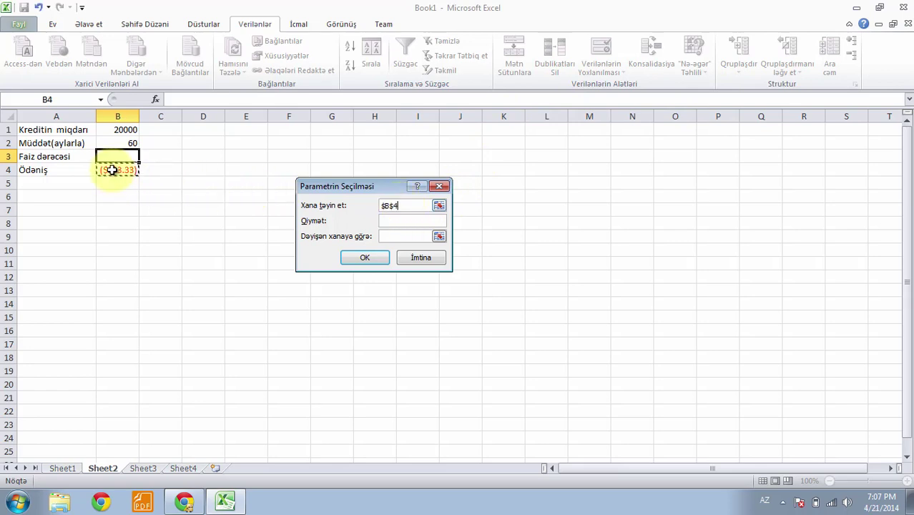
click(414, 221)
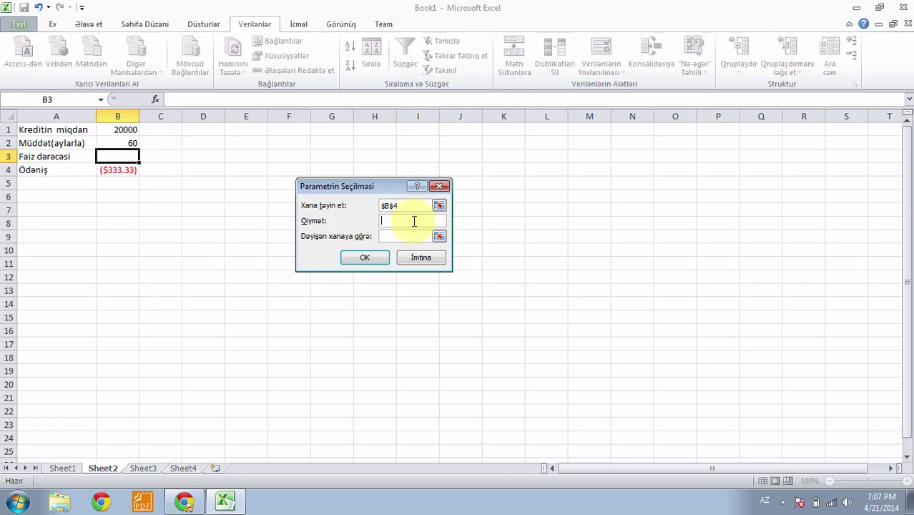
text(-4)
text(00)
click(422, 236)
click(117, 156)
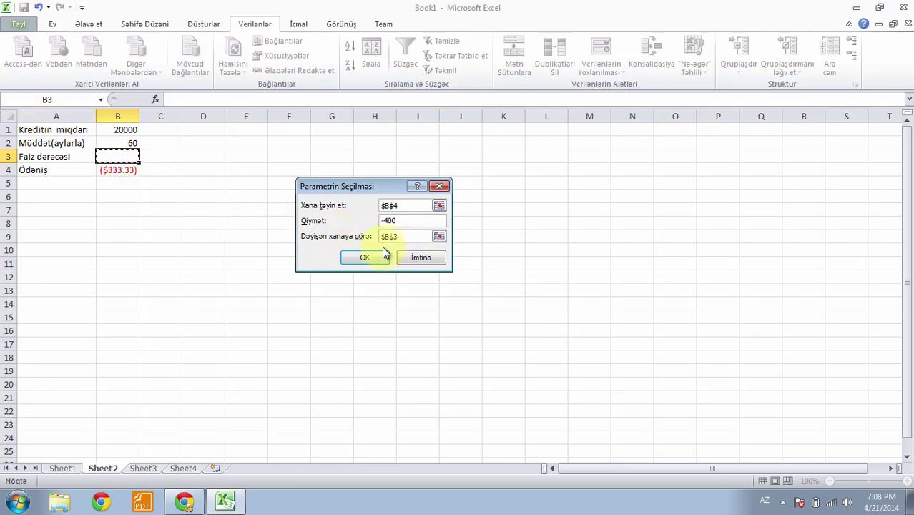
click(365, 259)
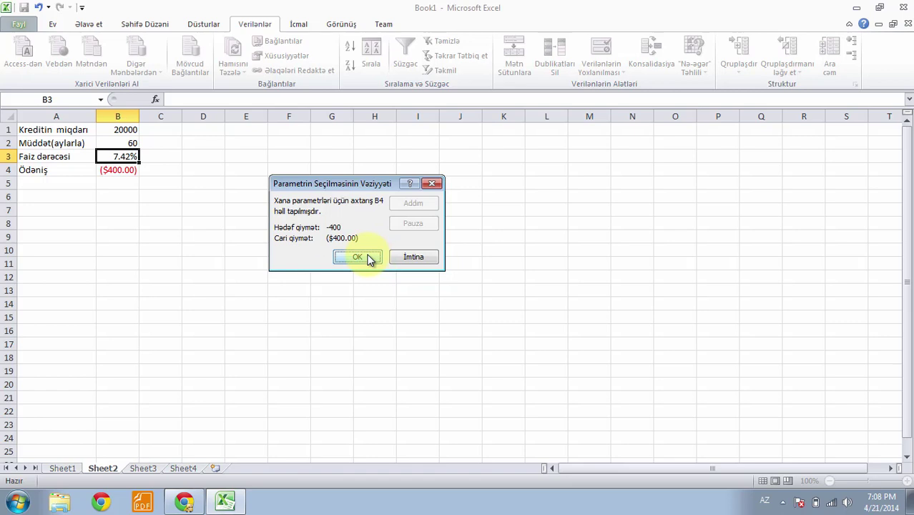
- Accept the solution, keeping 7.42% in B3 and a ($400.00) payment in B4
click(363, 256)
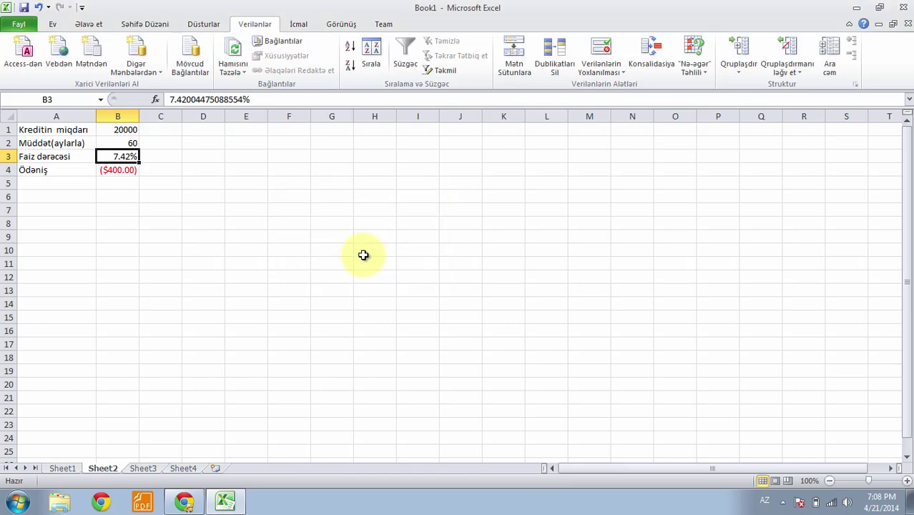